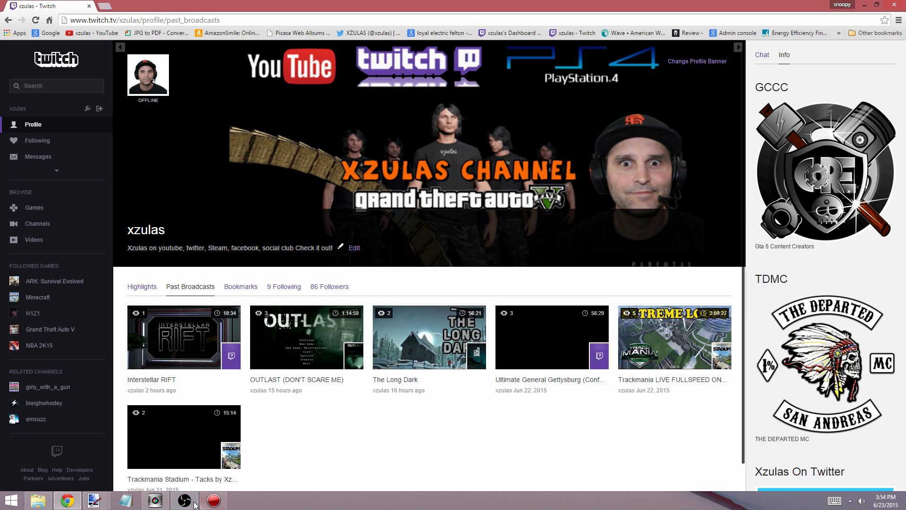
# - Point the OBS Image source at the Inter.png picture on the Desktop
pyautogui.hotkey('alt', 'Tab')
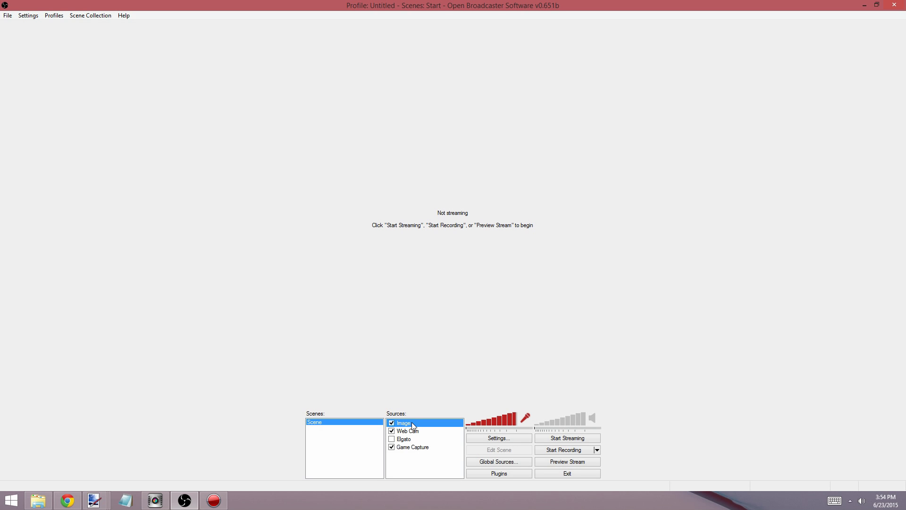
pyautogui.doubleClick(412, 424)
pyautogui.click(512, 171)
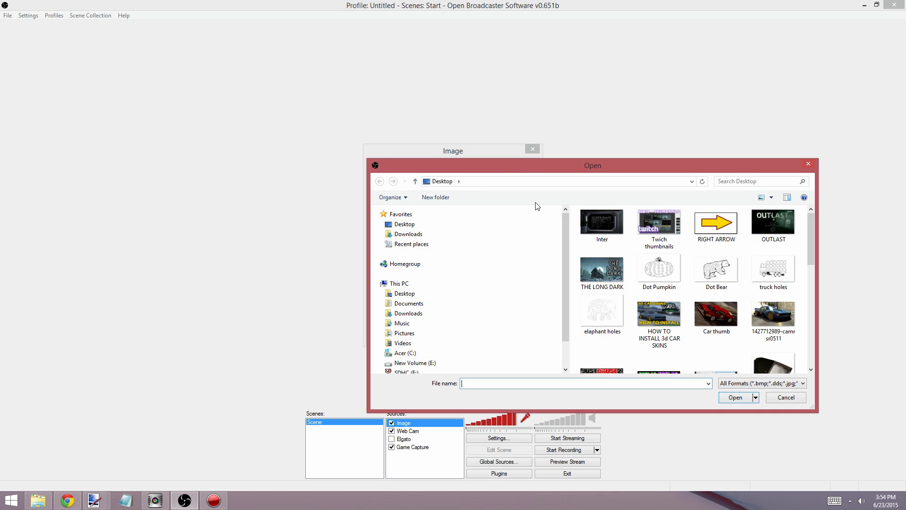
pyautogui.click(602, 224)
pyautogui.click(738, 397)
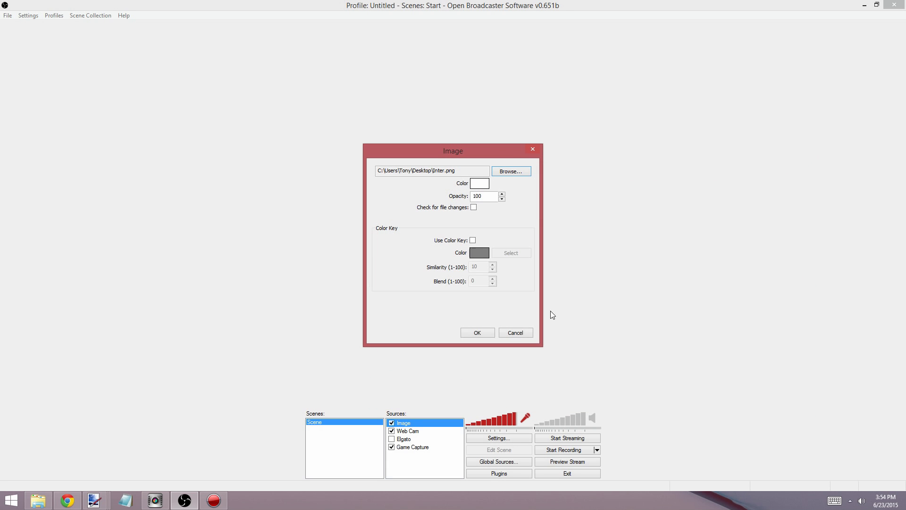
pyautogui.click(478, 333)
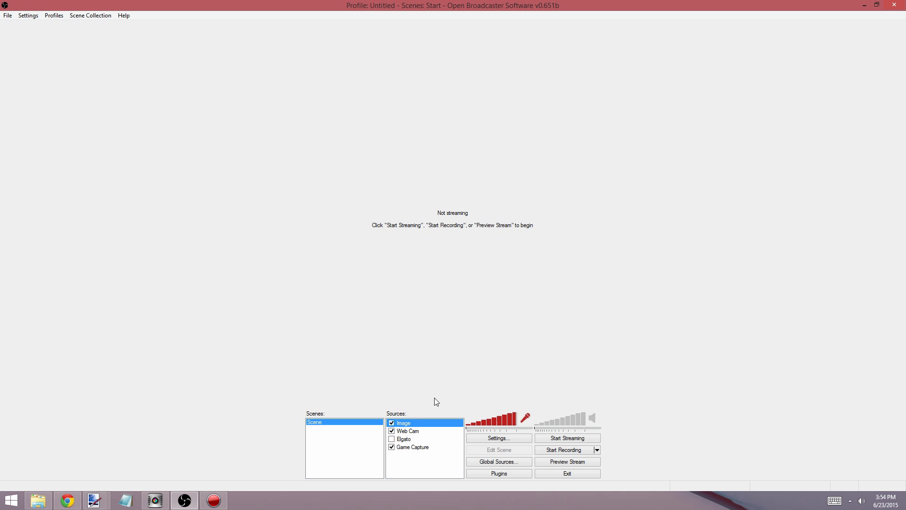
# - Start the stream preview past the hook warning and fit the Interstellar Rift image to screen
pyautogui.click(574, 462)
pyautogui.click(546, 306)
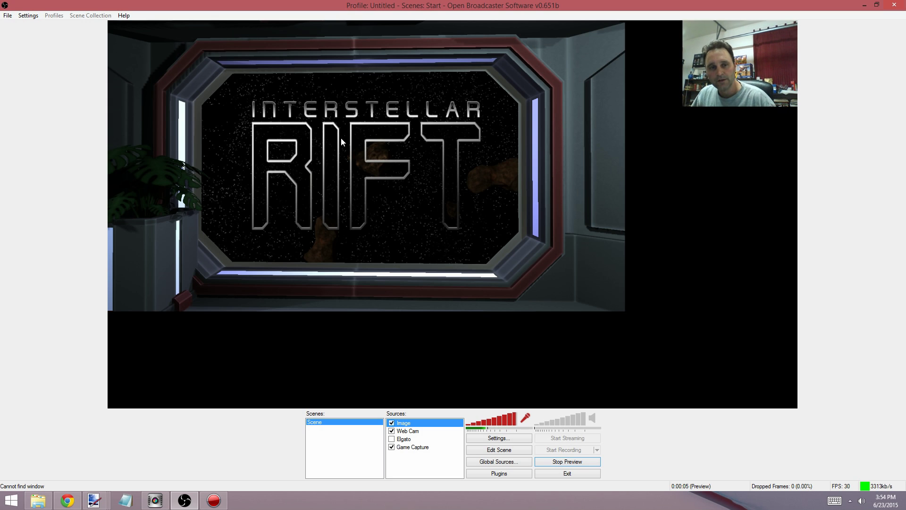
pyautogui.rightClick(415, 422)
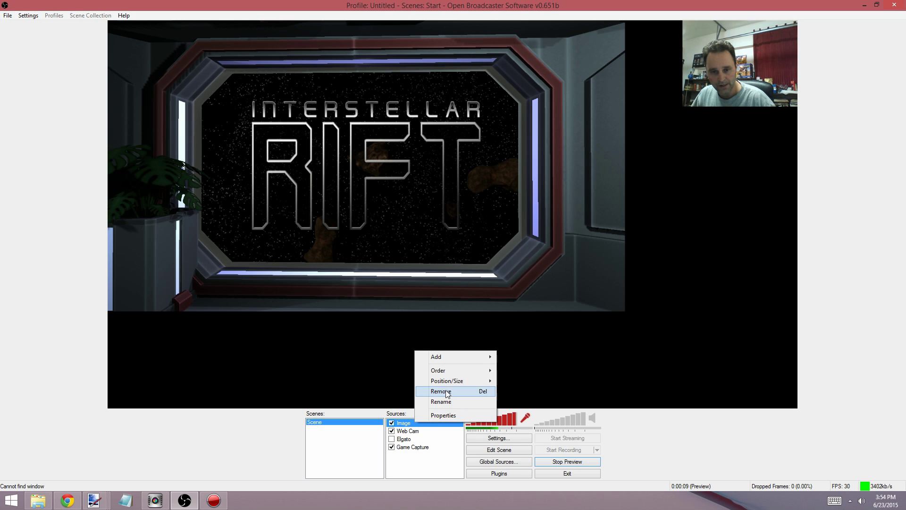
pyautogui.click(527, 377)
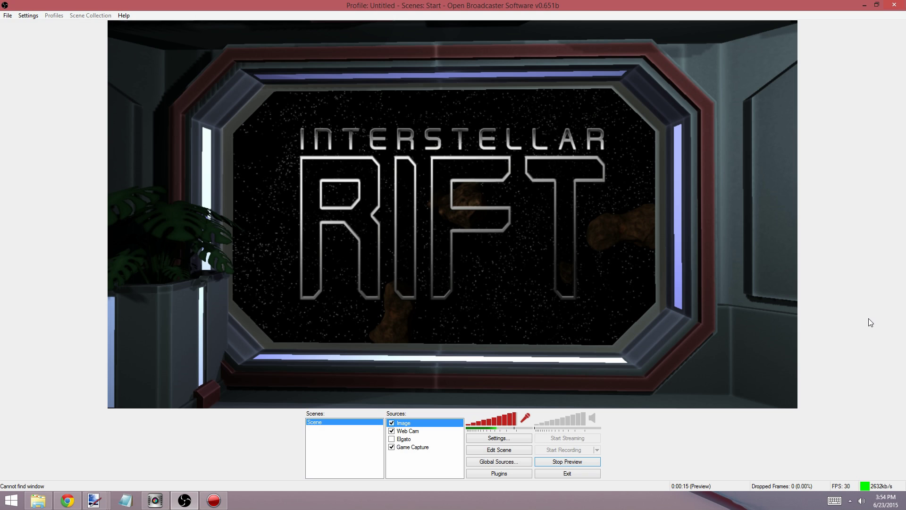
# - Restart the preview with the Image source unchecked, then select the Game Capture source
pyautogui.click(567, 461)
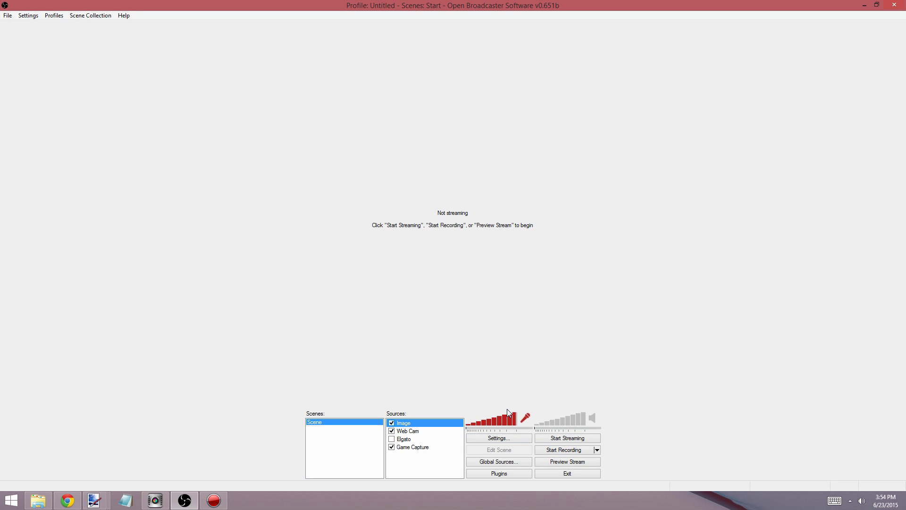
pyautogui.click(391, 422)
pyautogui.click(575, 462)
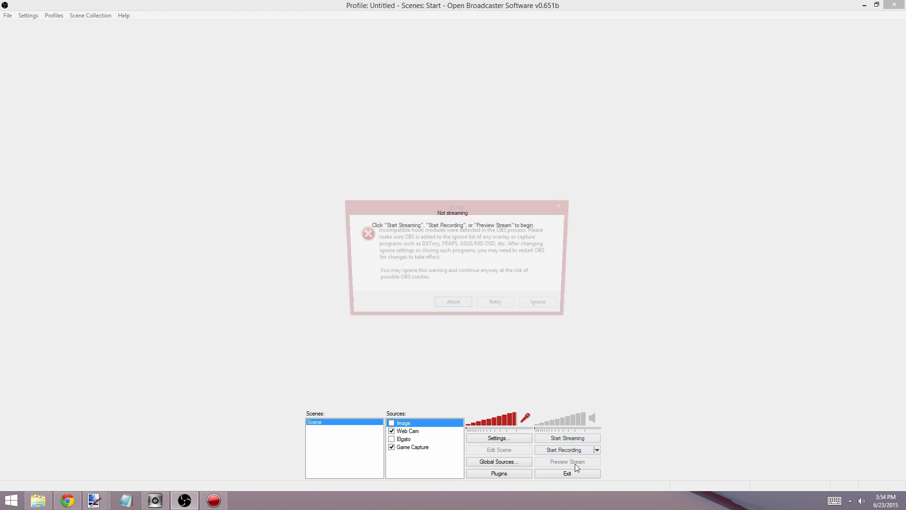
pyautogui.click(544, 309)
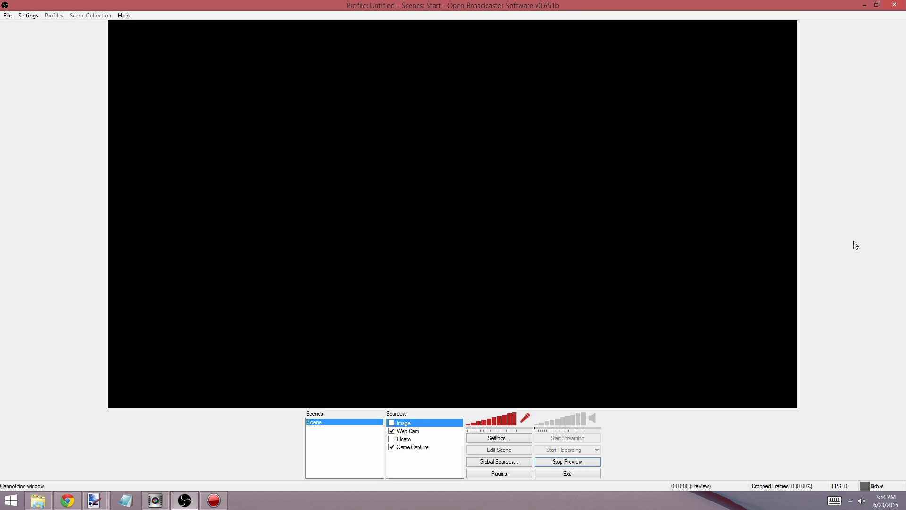
pyautogui.click(391, 422)
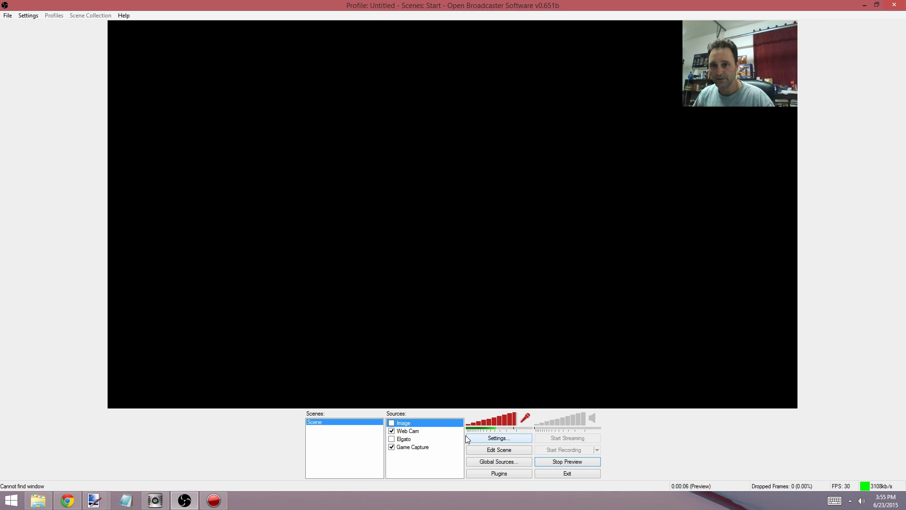
pyautogui.click(420, 448)
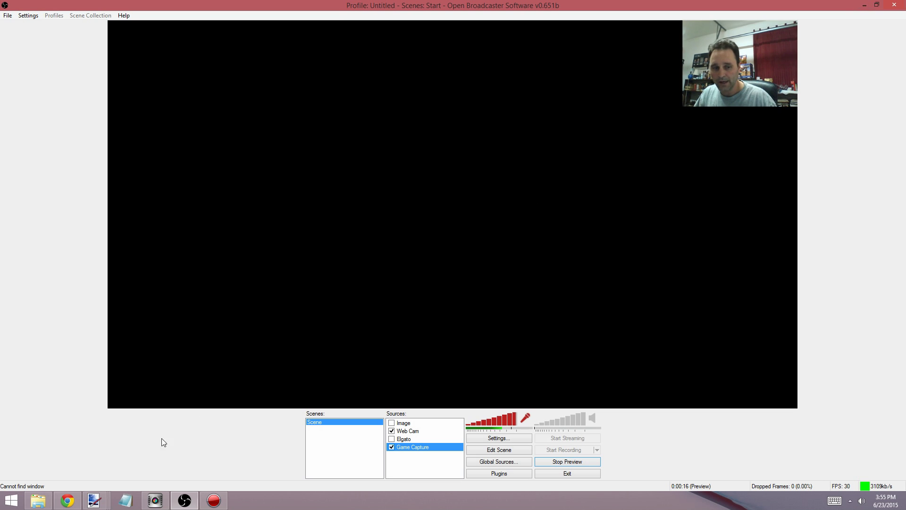
# - Switch to Chrome from the taskbar to show the Twitch past broadcasts page
pyautogui.click(68, 501)
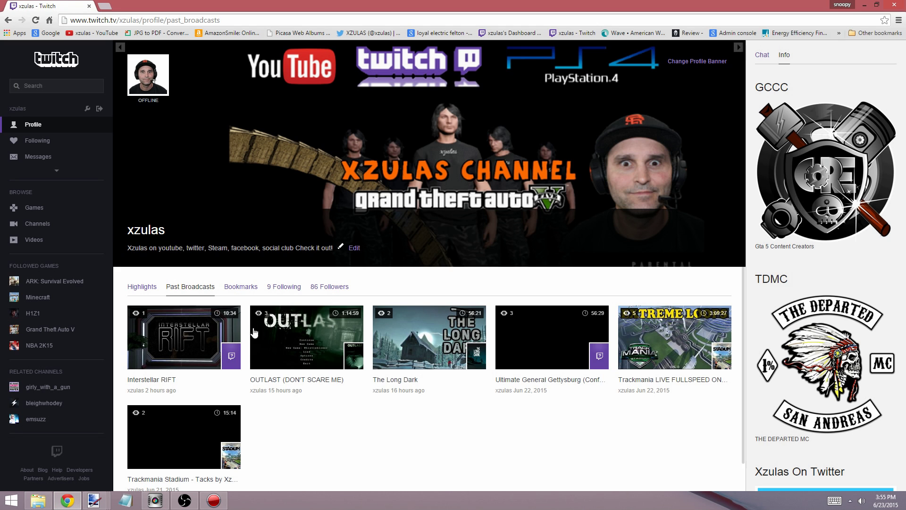